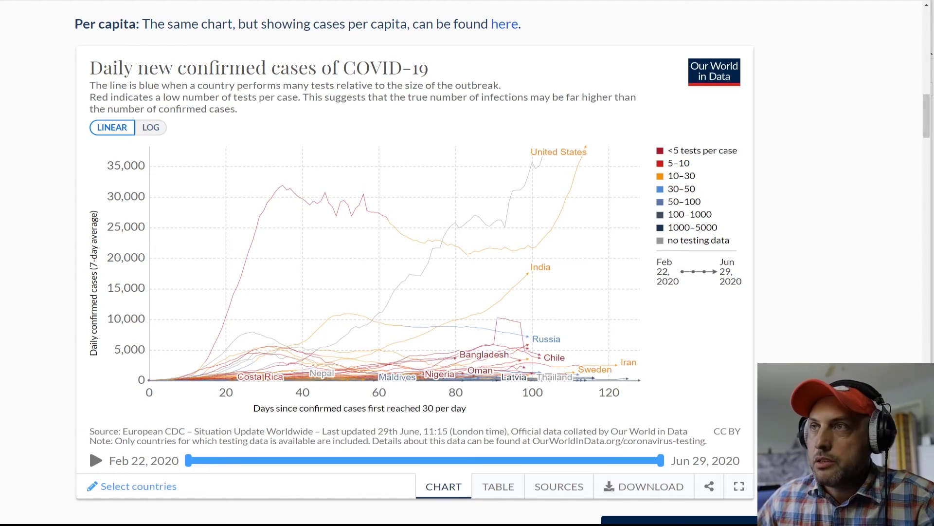
Single out the United States curve on the daily cases chart, briefly selecting Brazil first
mouse_move(576, 328)
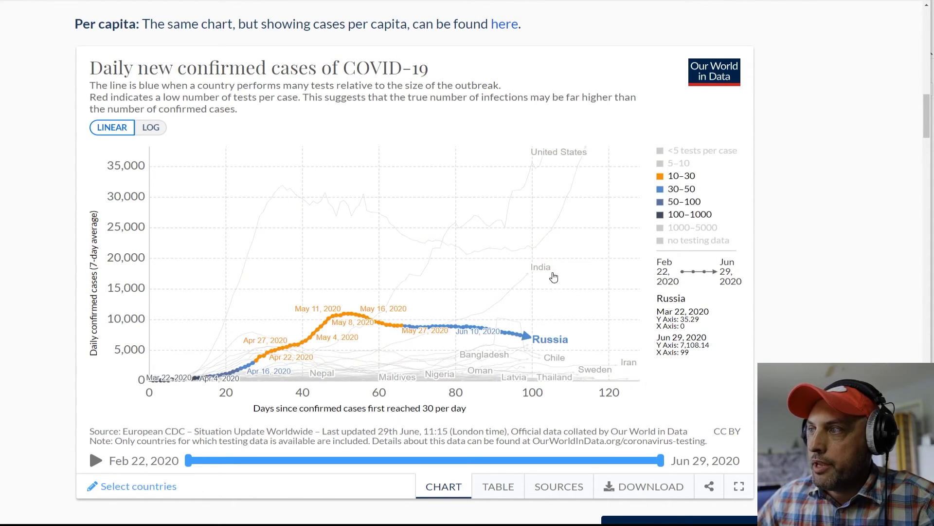
mouse_move(551, 269)
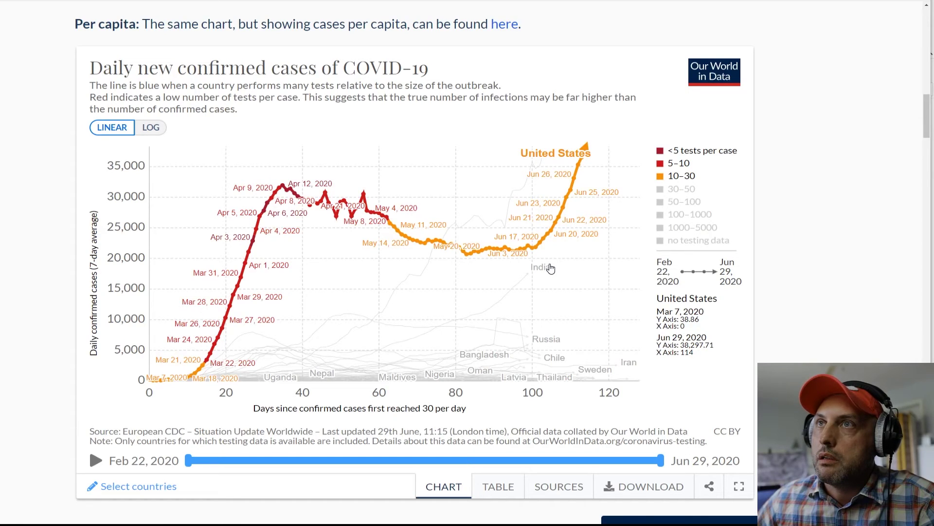
mouse_move(563, 312)
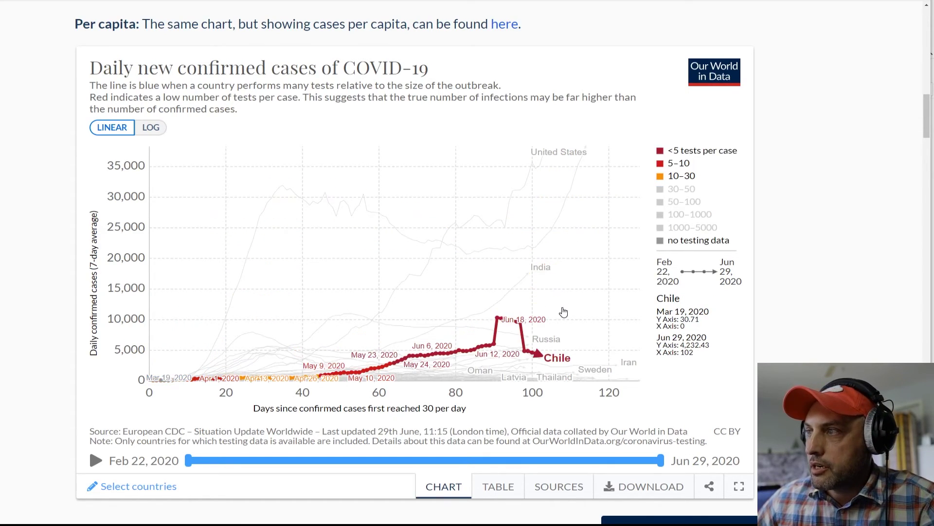
mouse_move(391, 354)
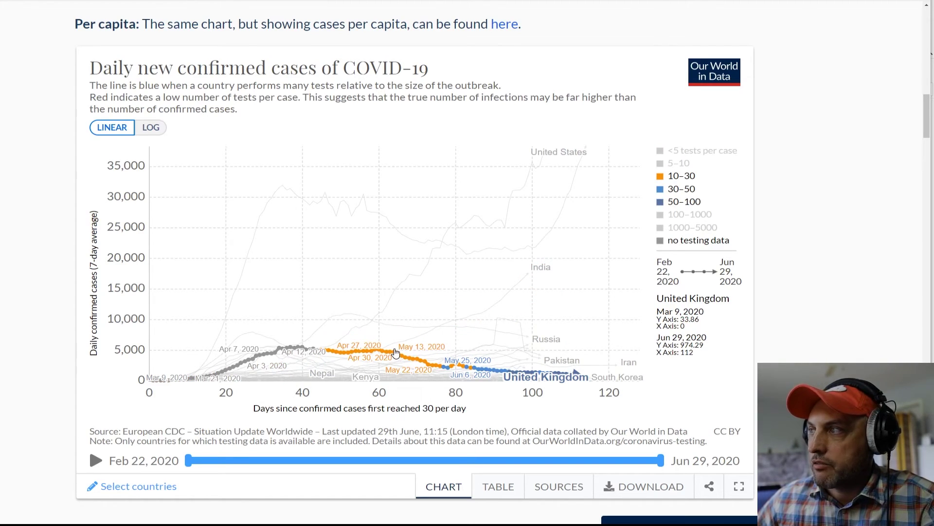
mouse_move(214, 389)
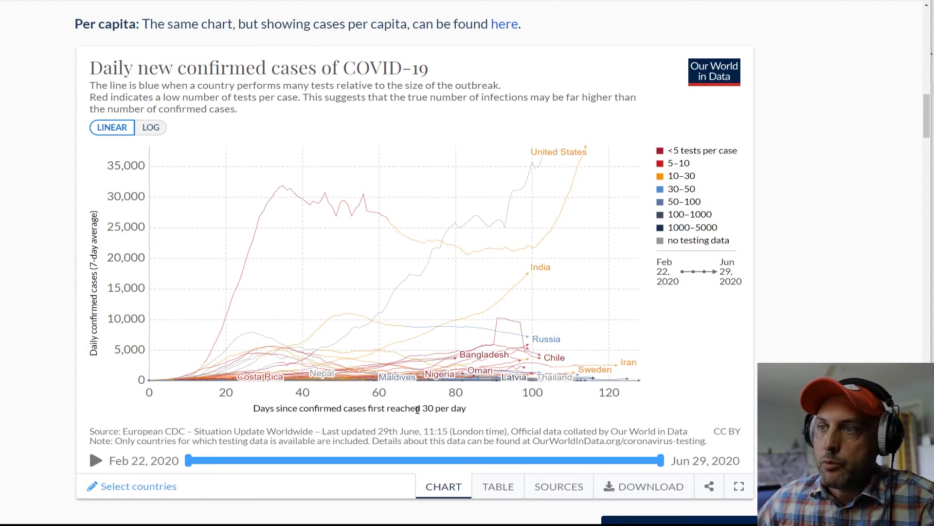
mouse_move(313, 300)
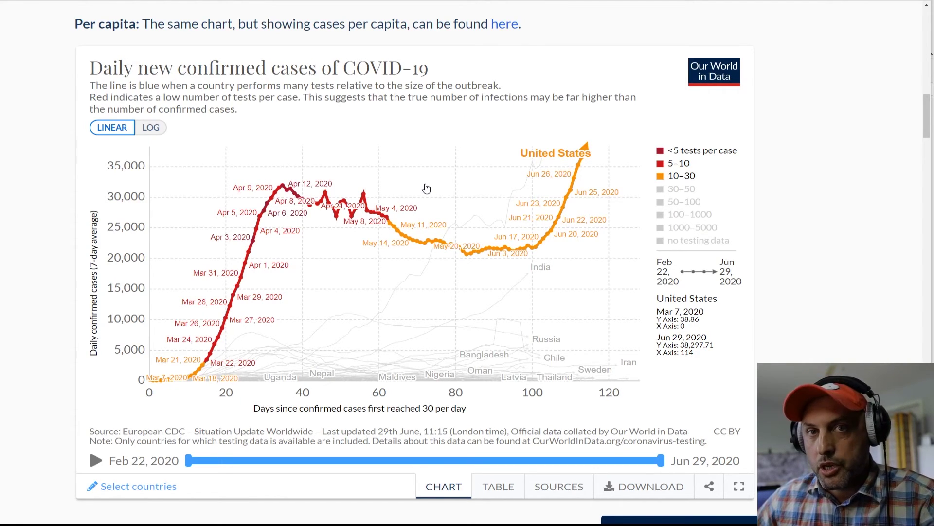
left_click(426, 188)
left_click(413, 194)
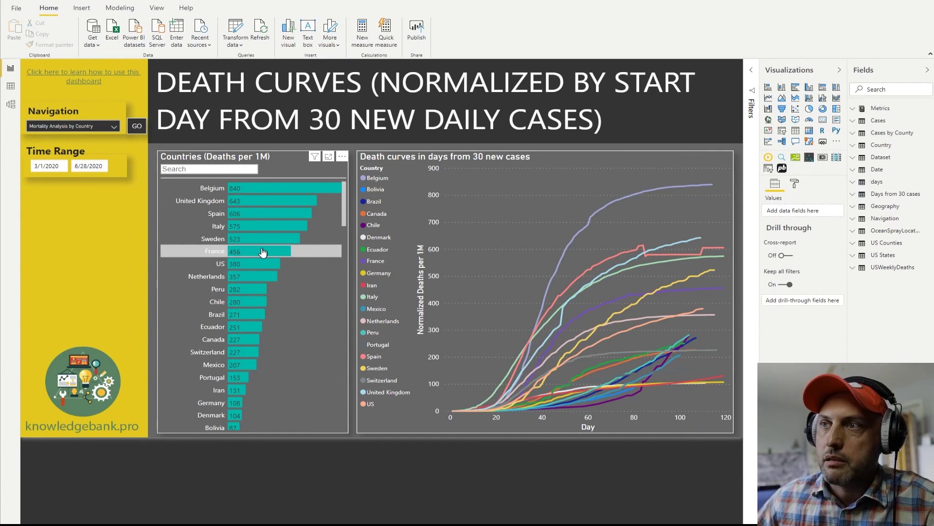
Select United Kingdom and US in the Countries (Deaths per 1M) slicer
left_click(236, 204)
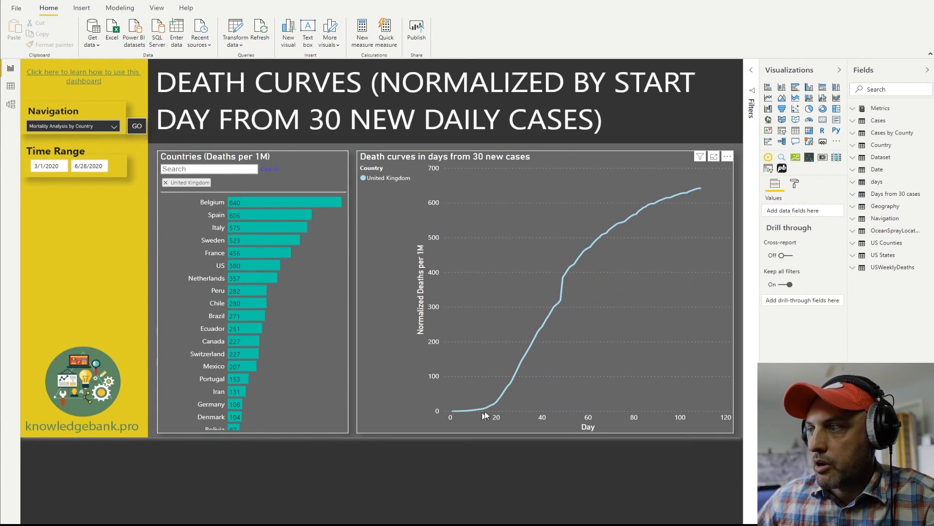
mouse_move(562, 311)
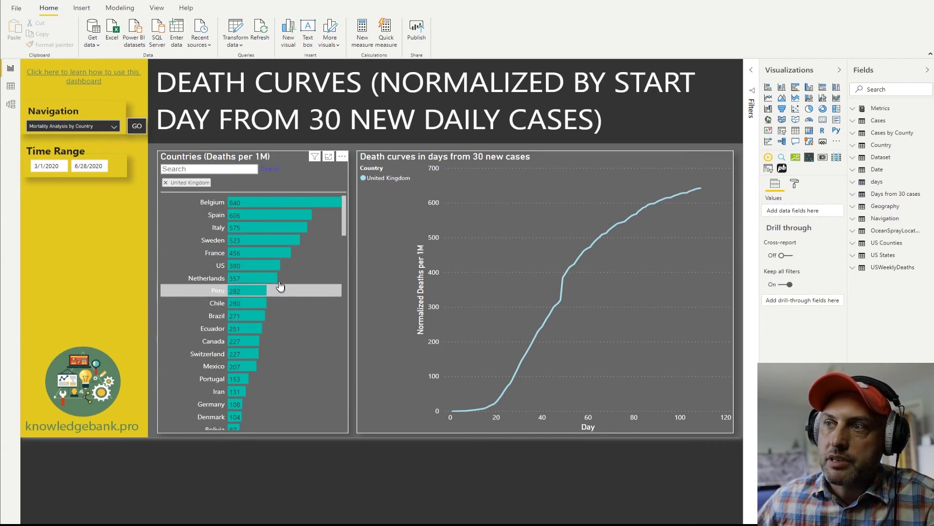
left_click(257, 266)
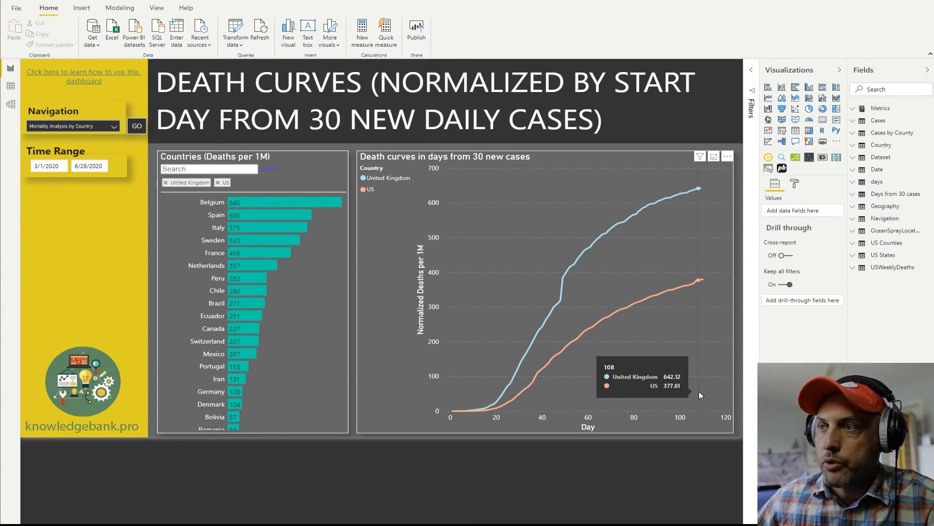
Add Sweden, Italy and Spain in the slicer, then emphasize Sweden's curve via the legend
left_click(244, 242)
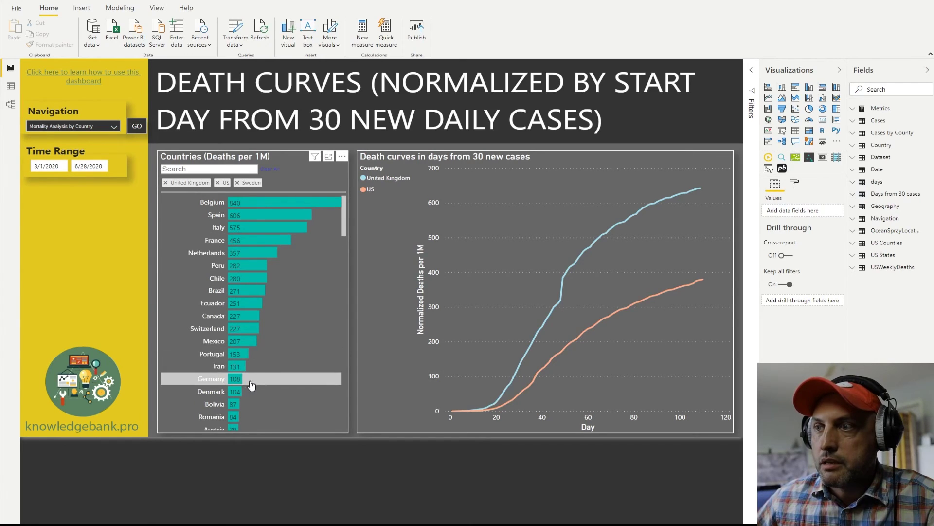
left_click(250, 228)
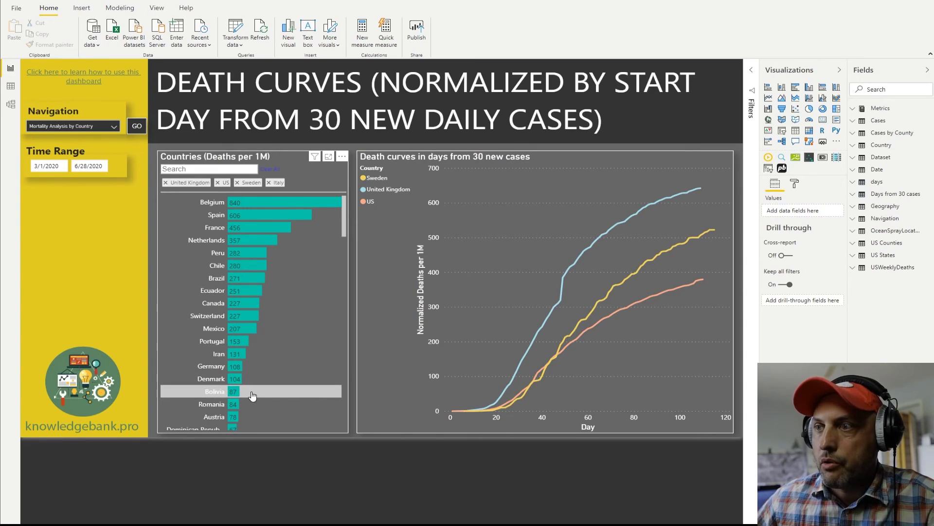
left_click(258, 216)
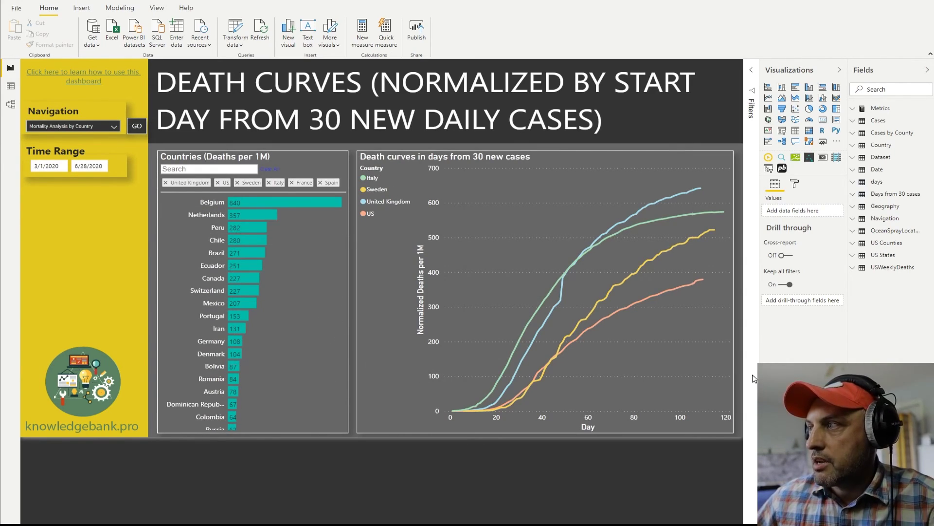
mouse_move(650, 363)
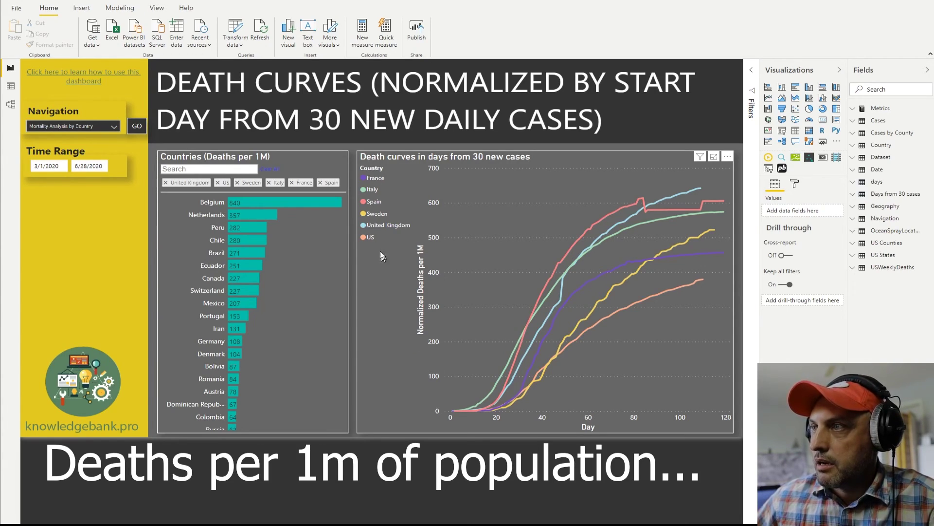
left_click(380, 215)
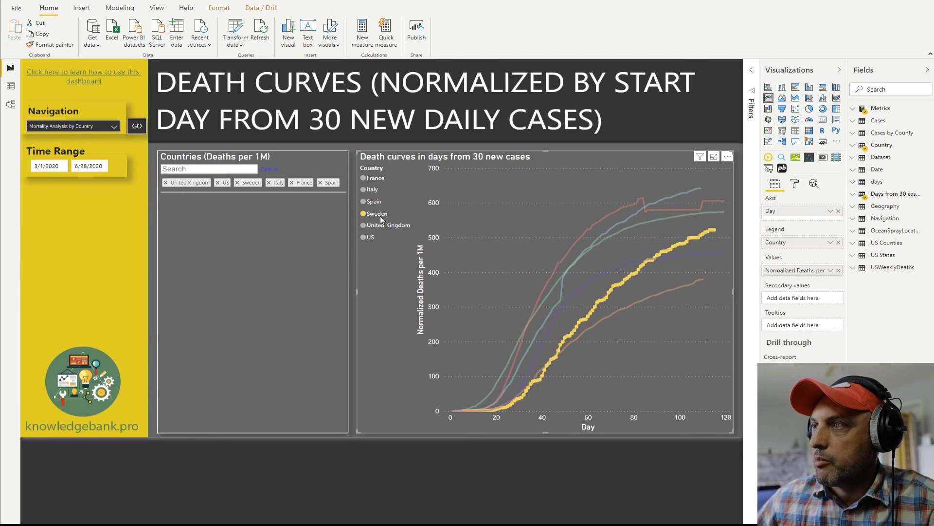
Clear the Sweden emphasis to restore all six curves and show the Days from 30 cases formula
left_click(381, 215)
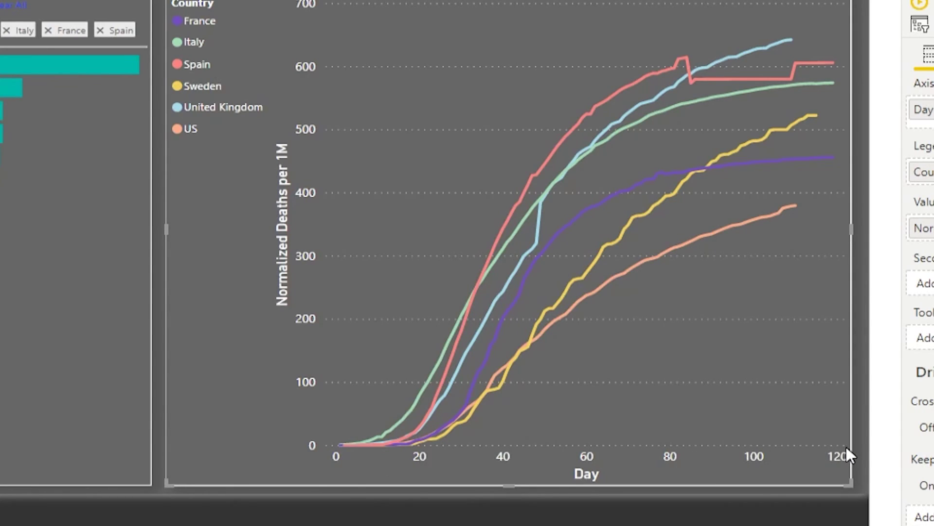
mouse_move(654, 327)
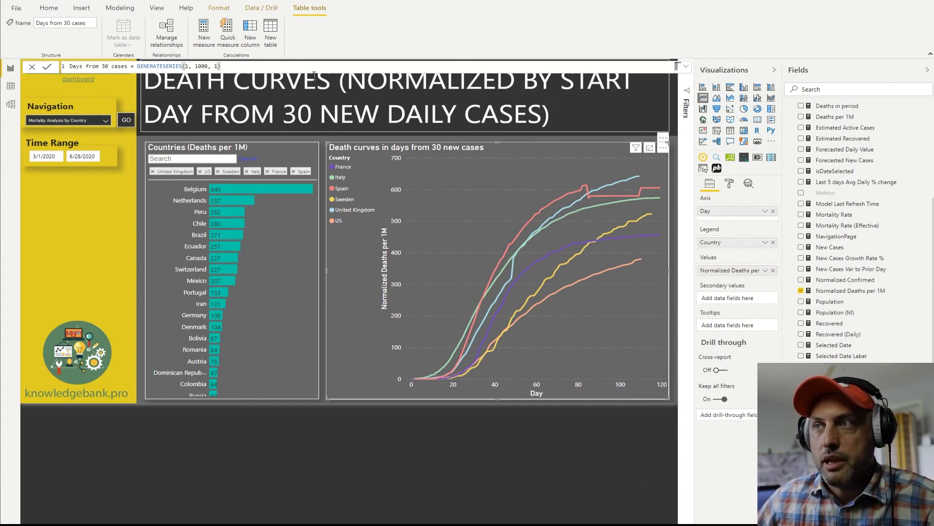
Highlight the table name and each GENERATESERIES argument: start 1, end 1000, step 1
scroll(313, 70, "up", 4, "ctrl")
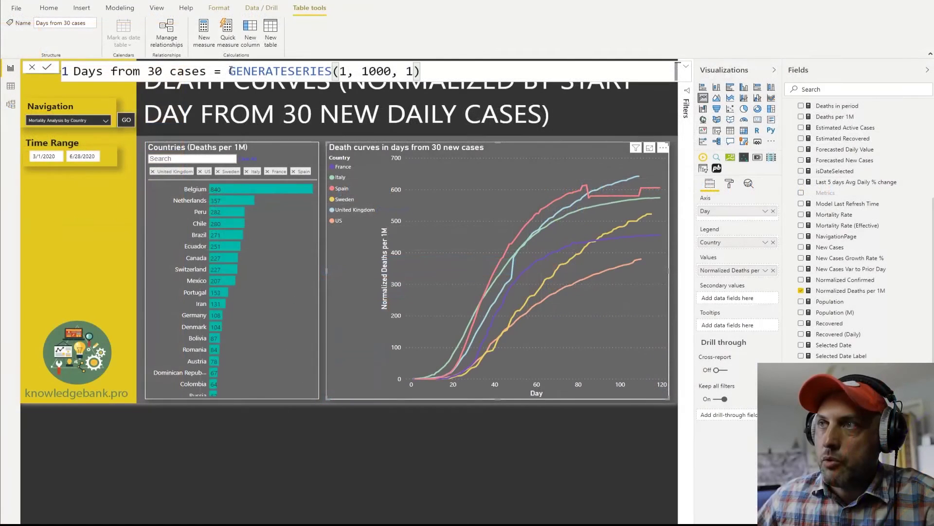
left_click_drag(209, 70, 73, 71)
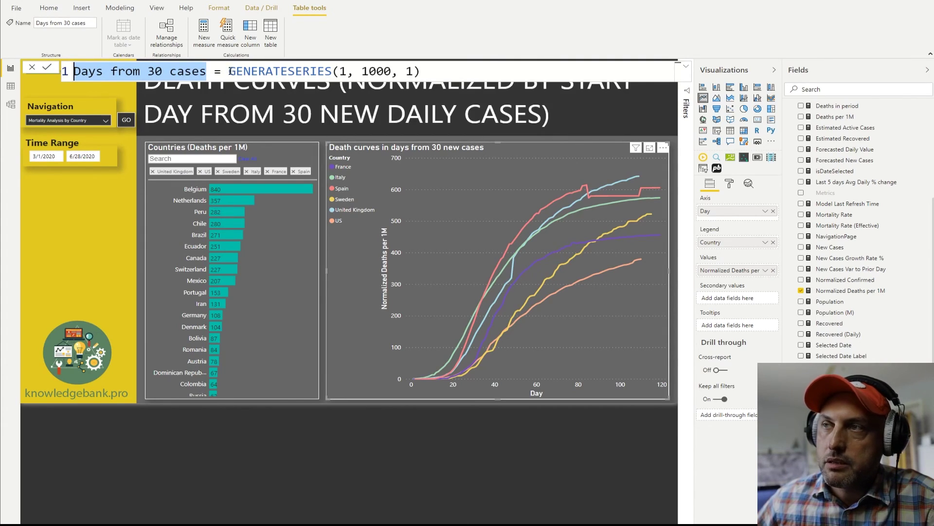
double_click(263, 73)
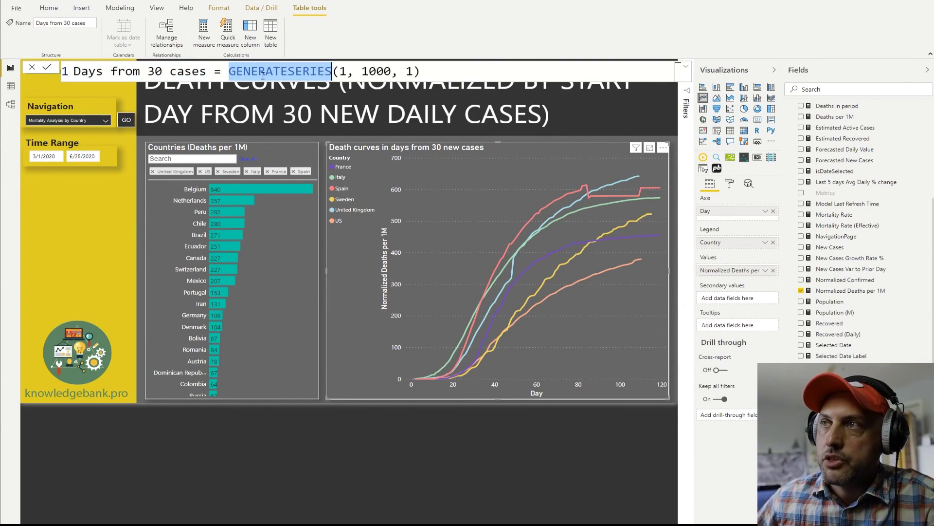
double_click(344, 71)
double_click(377, 72)
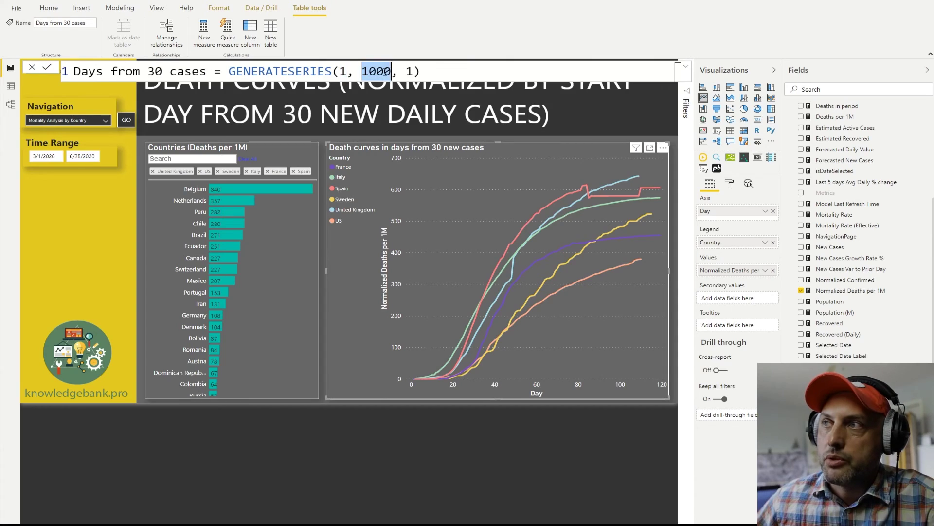
double_click(409, 71)
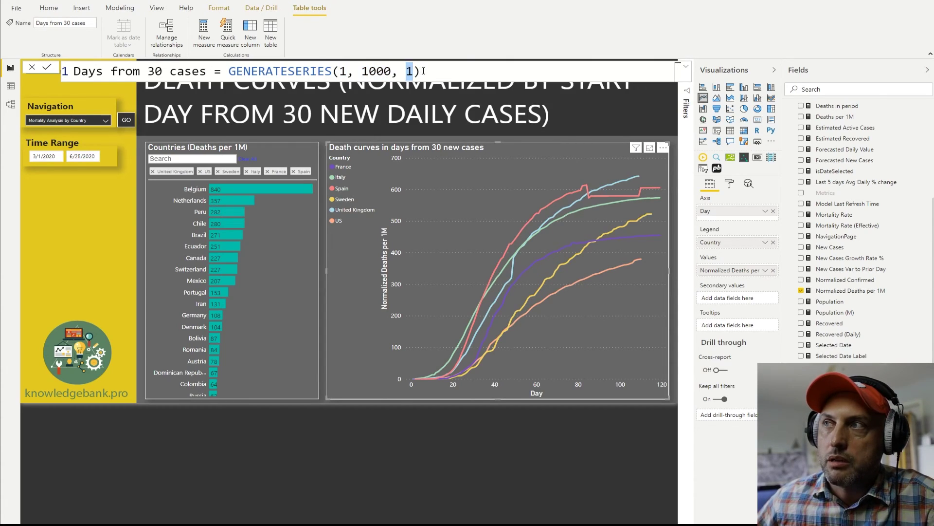
left_click(424, 71)
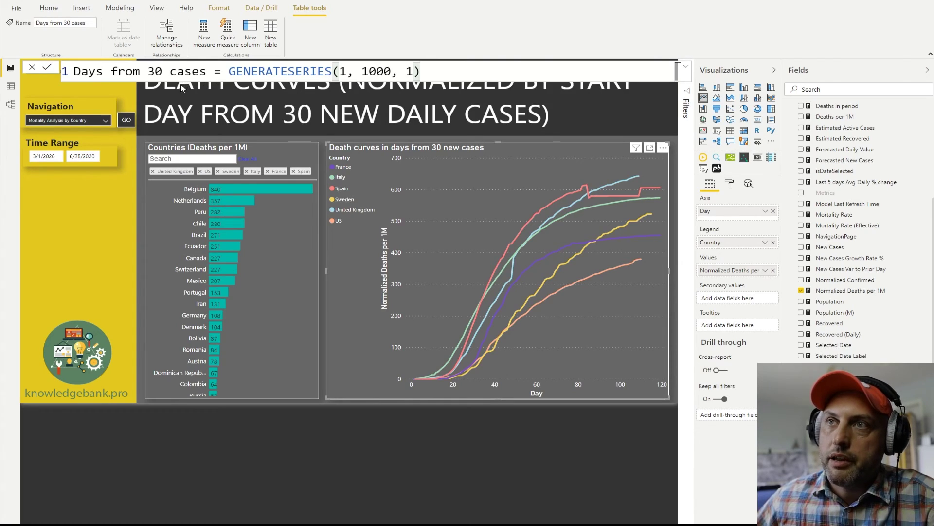
left_click(383, 71)
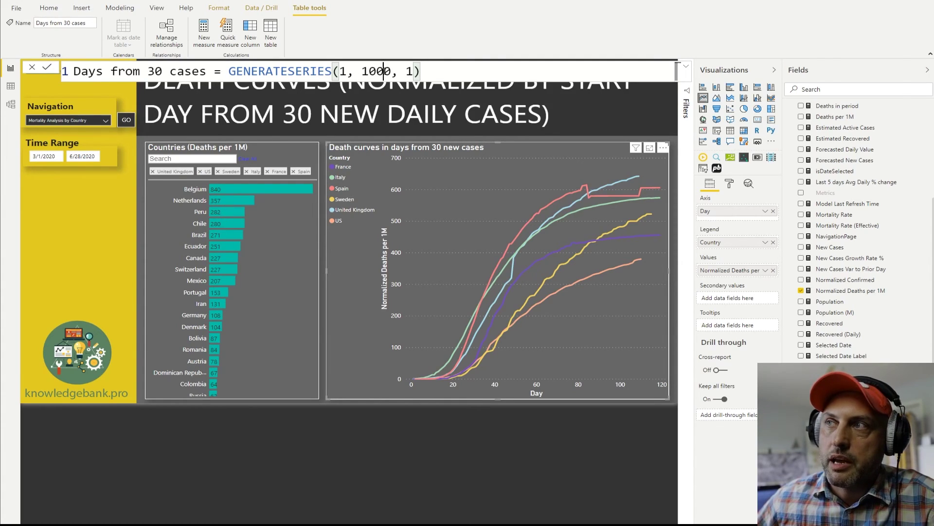
double_click(383, 72)
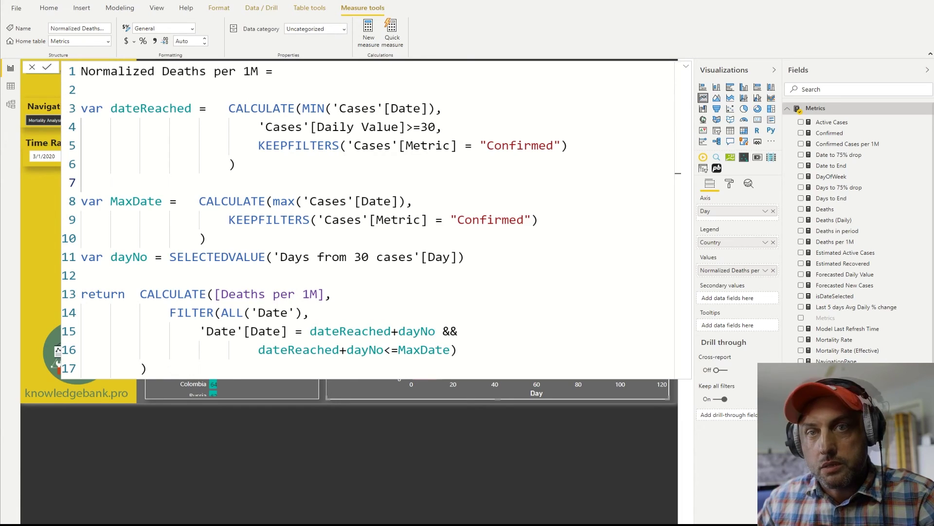
left_click_drag(265, 72, 79, 72)
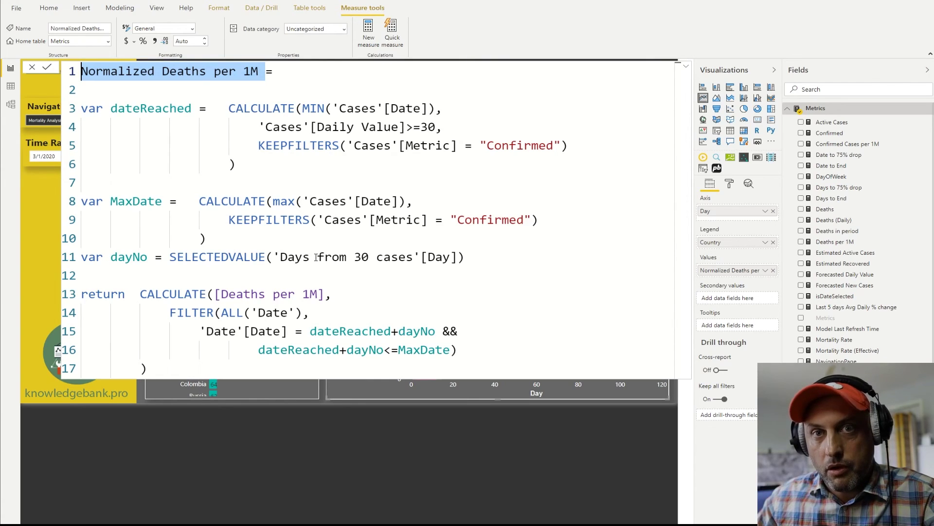
left_click(363, 239)
key("Return")
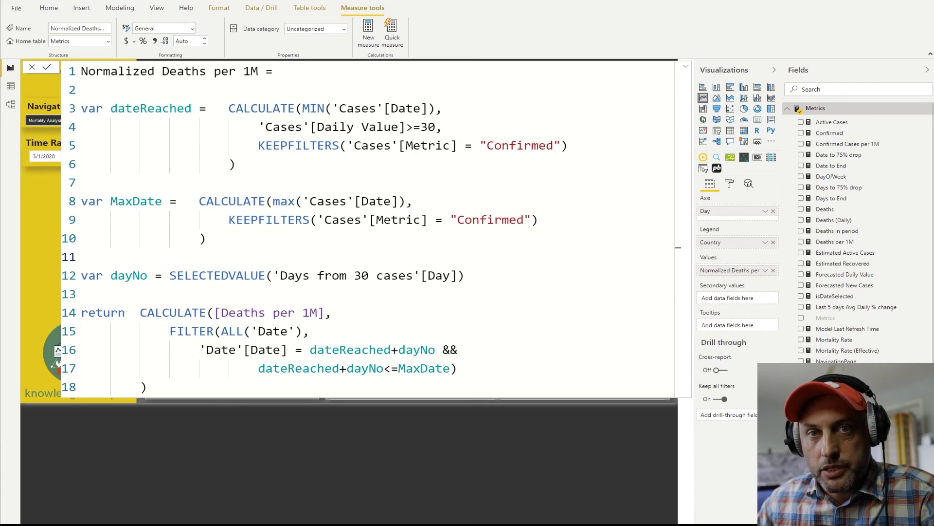
left_click_drag(251, 166, 82, 113)
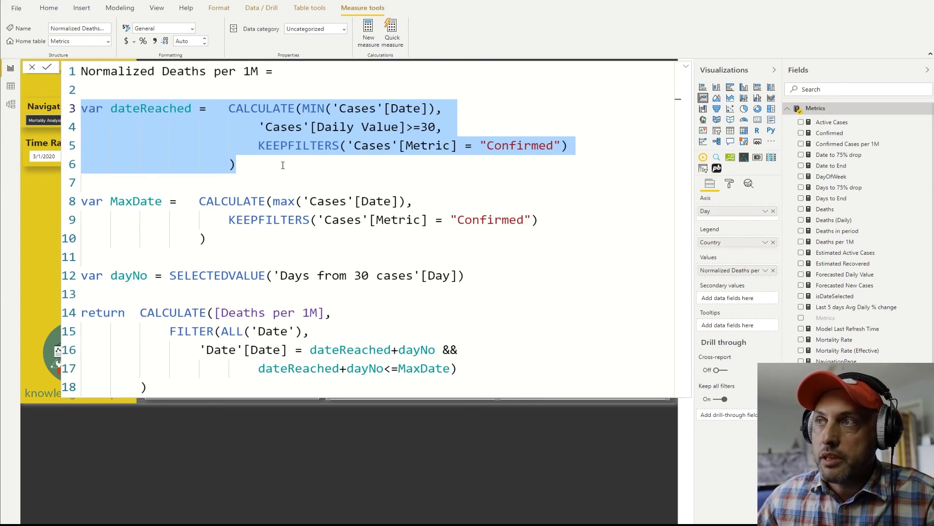
left_click(421, 146)
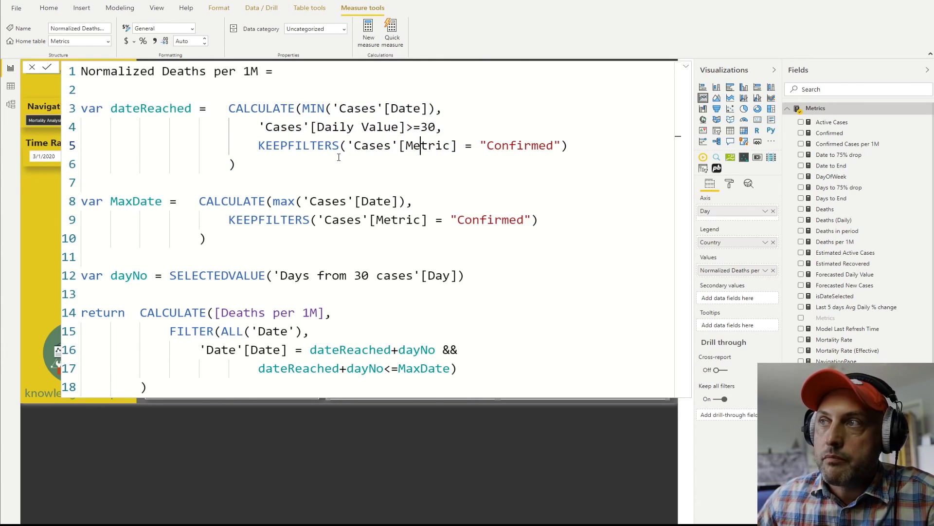
left_click_drag(310, 127, 257, 128)
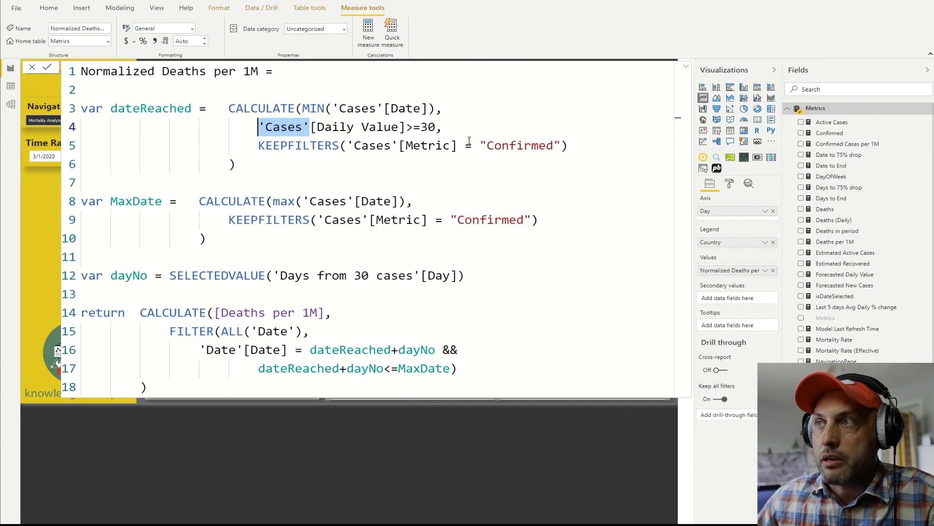
left_click_drag(435, 126, 273, 127)
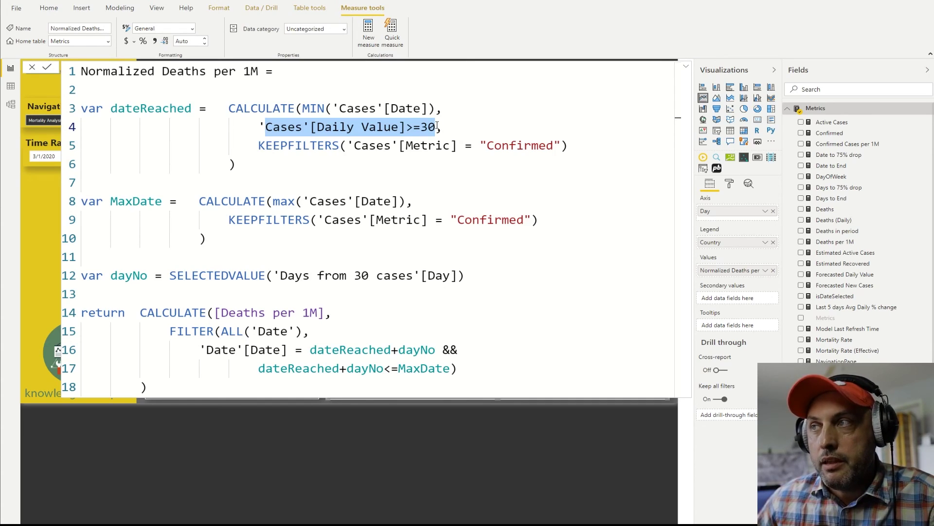
left_click_drag(562, 145, 261, 142)
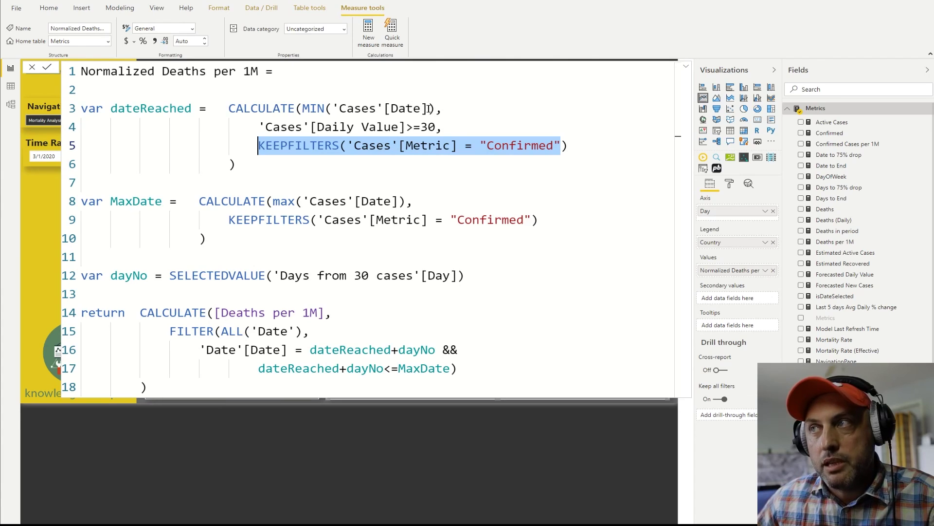
left_click_drag(434, 108, 302, 108)
left_click_drag(435, 126, 262, 125)
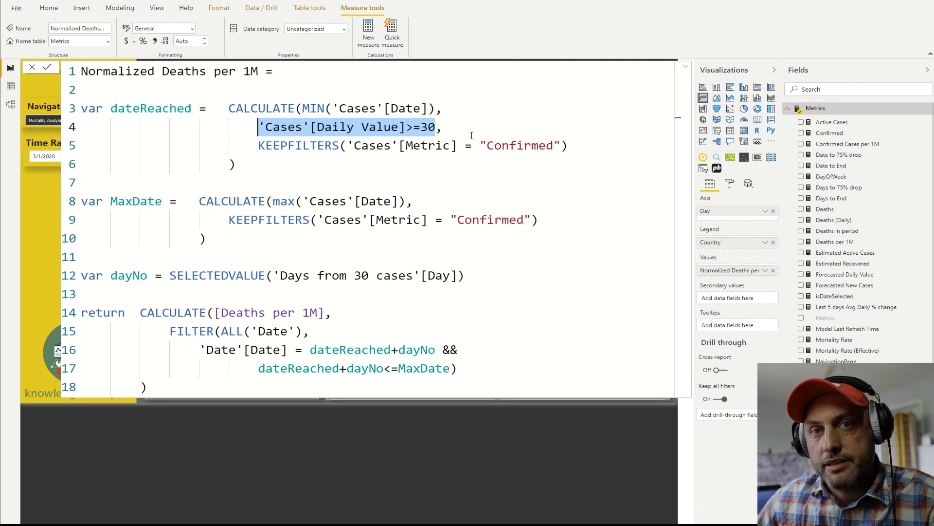
left_click(584, 145)
left_click_drag(584, 145, 81, 109)
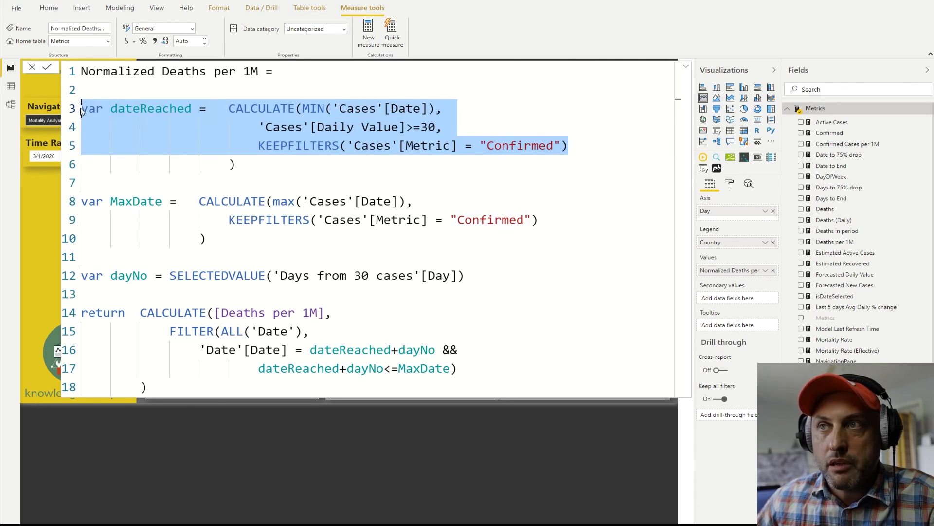
left_click(148, 108)
double_click(147, 108)
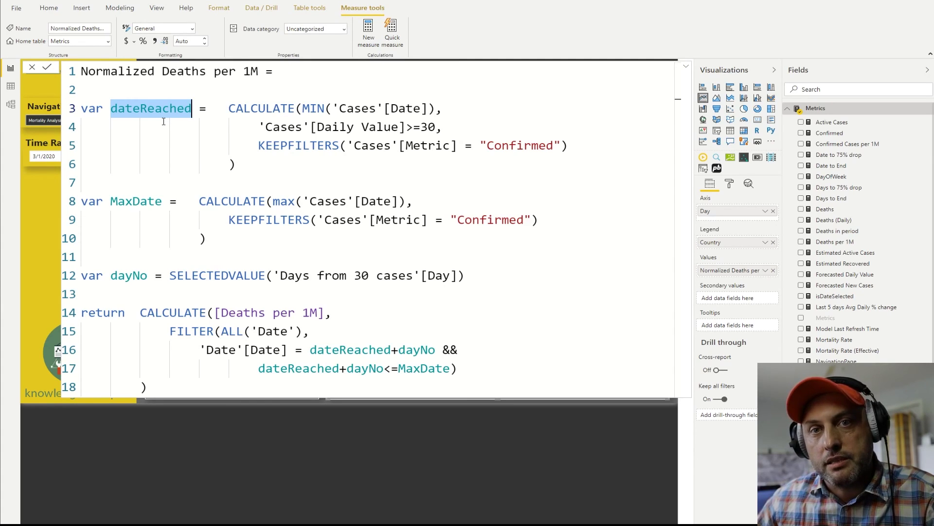
left_click_drag(214, 239, 81, 201)
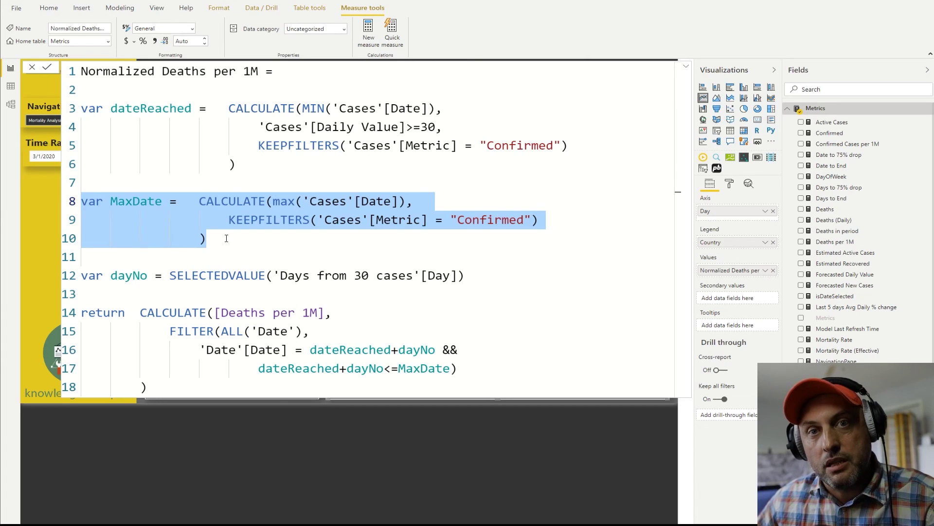
double_click(146, 202)
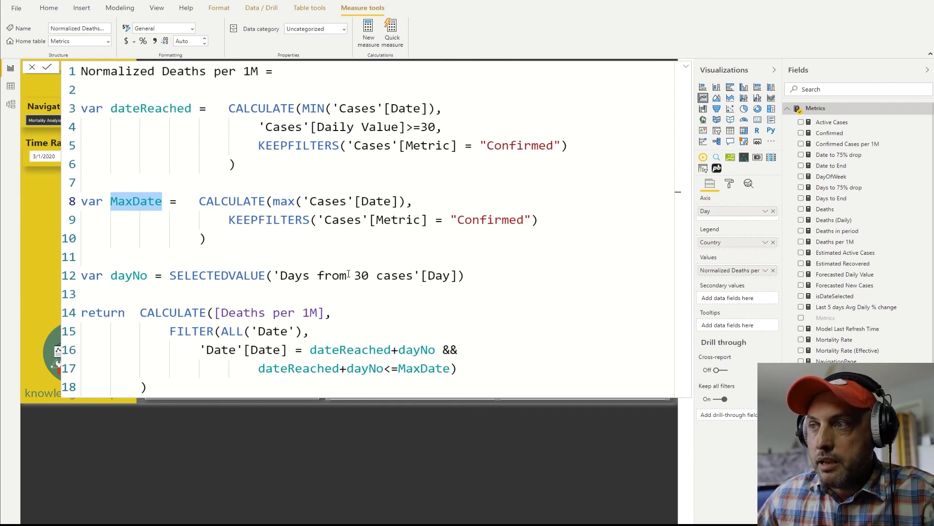
left_click_drag(494, 275, 81, 281)
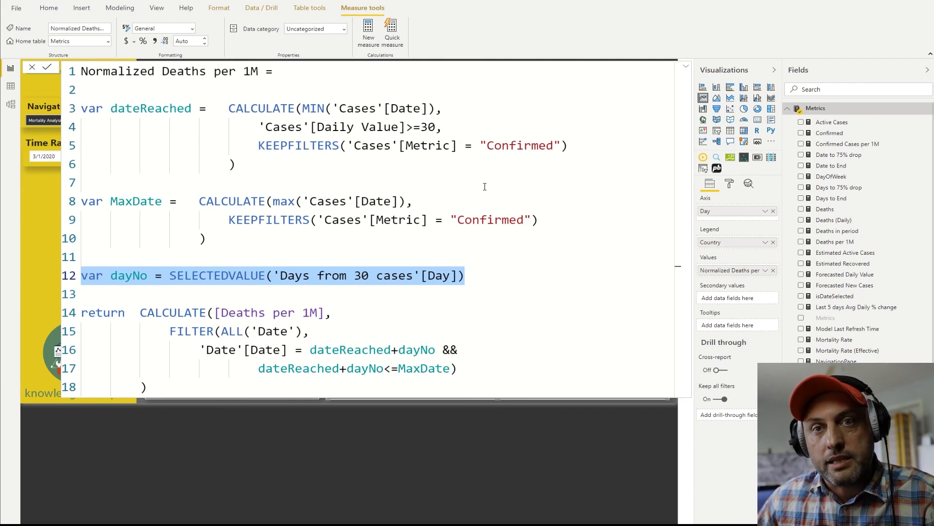
left_click(476, 277)
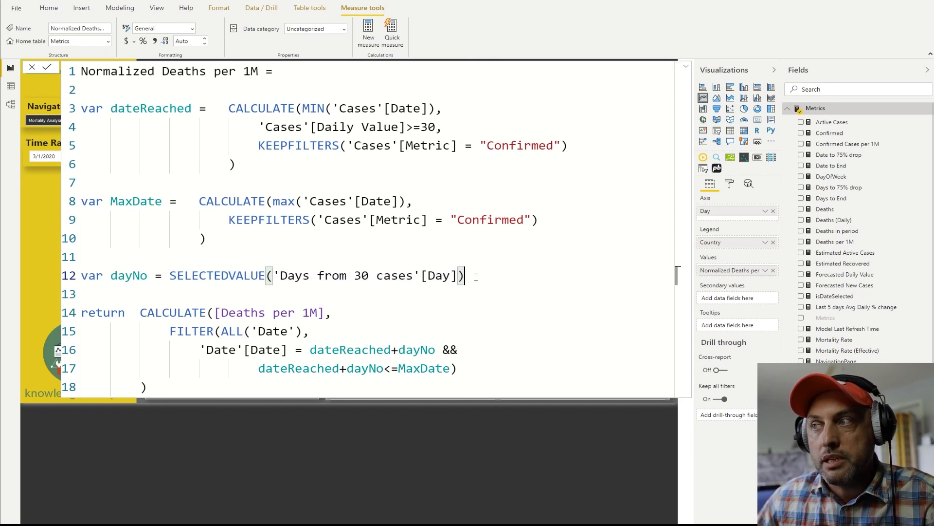
left_click_drag(476, 277, 82, 276)
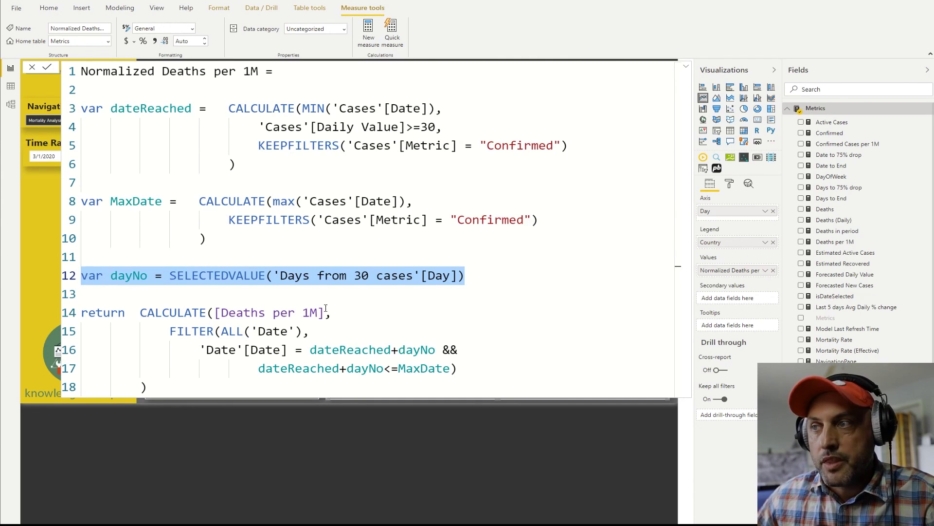
left_click_drag(324, 312, 215, 313)
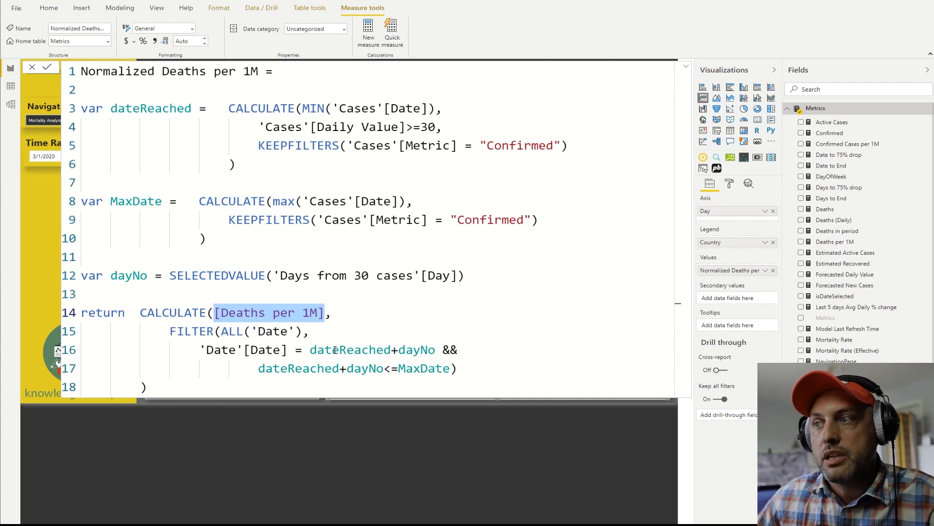
Highlight dateReached, dayNo, the dateReached+dayNo bound and the Deaths per 1M reference
left_click_drag(392, 351, 311, 350)
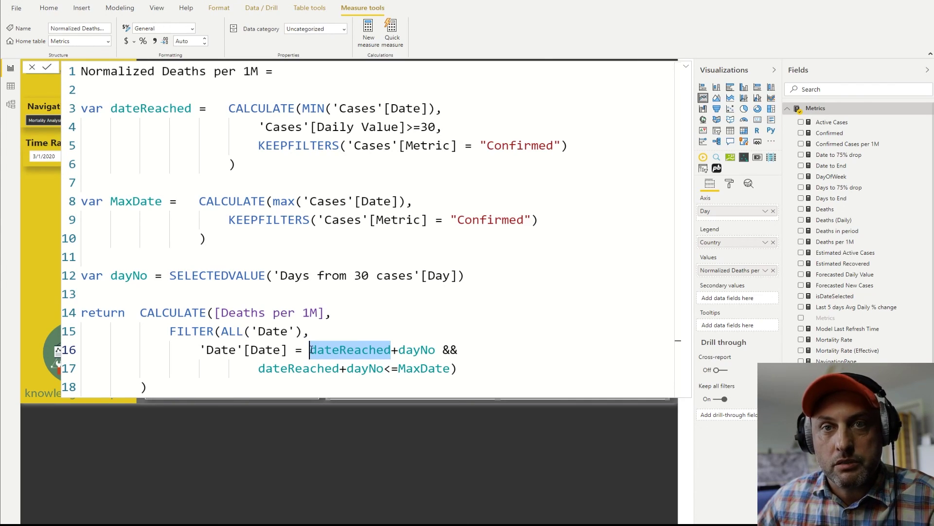
double_click(416, 349)
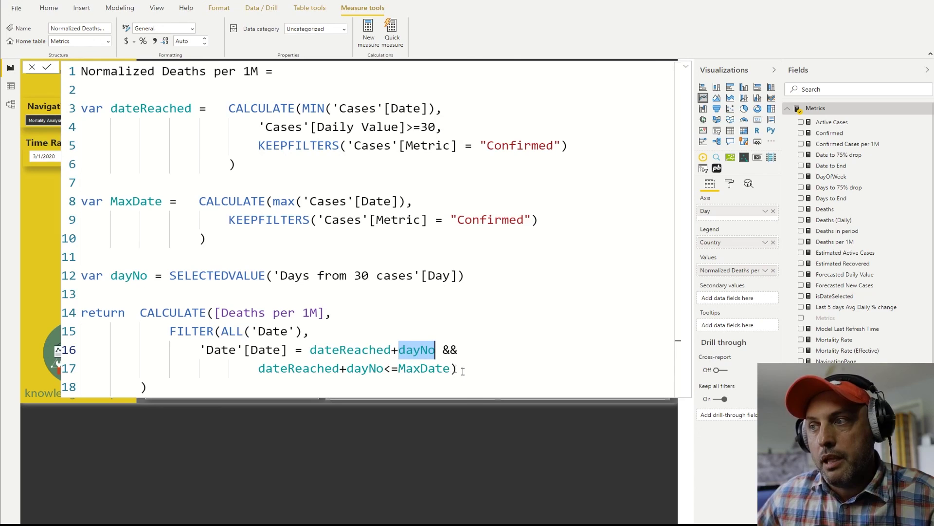
left_click_drag(384, 369, 265, 368)
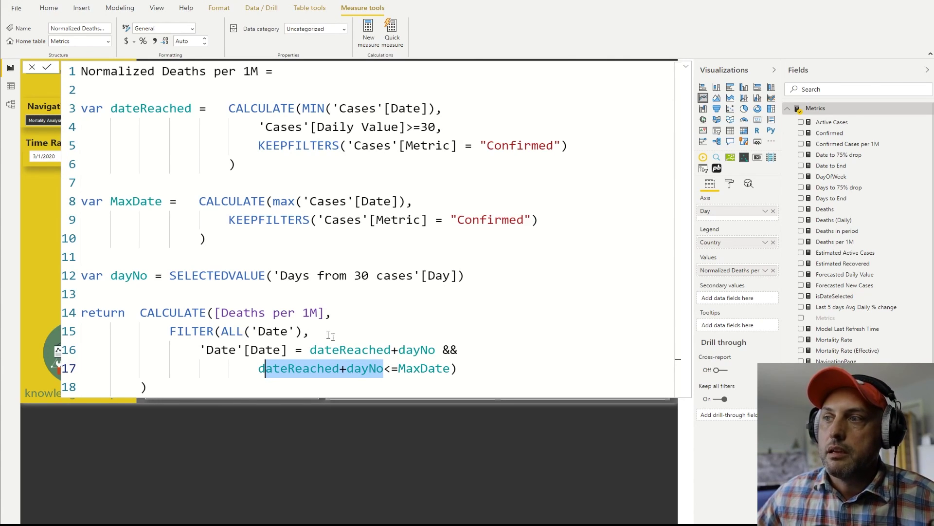
left_click_drag(324, 313, 216, 312)
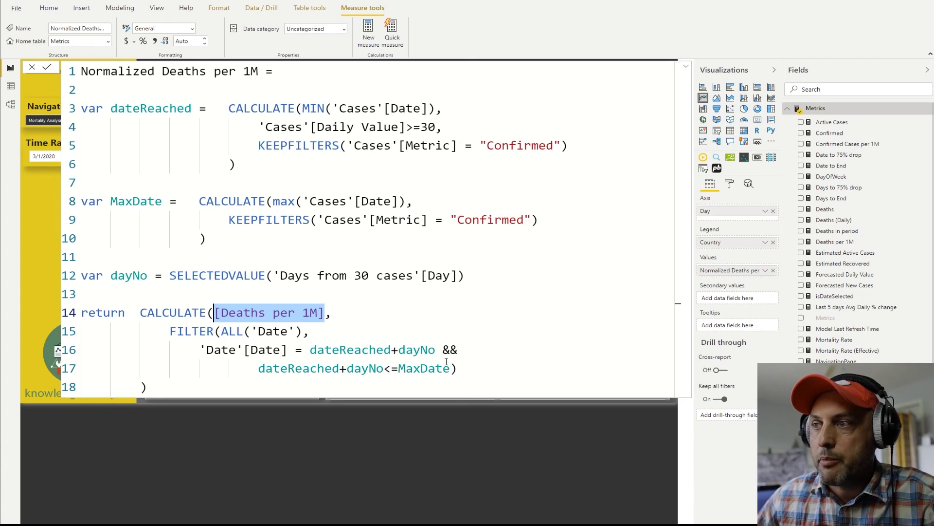
Re-highlight dateReached, dayNo and the filtered 'Date'[Date] column in the date filter condition
double_click(359, 349)
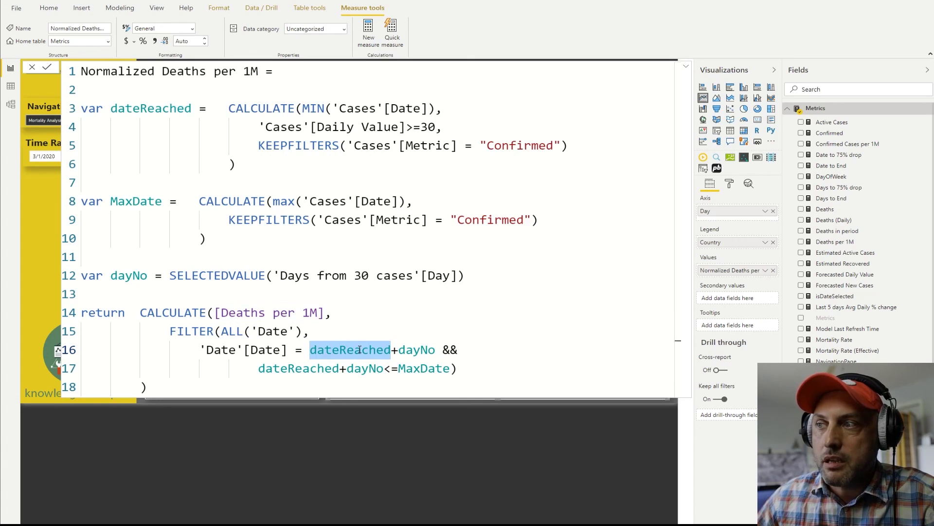
double_click(417, 349)
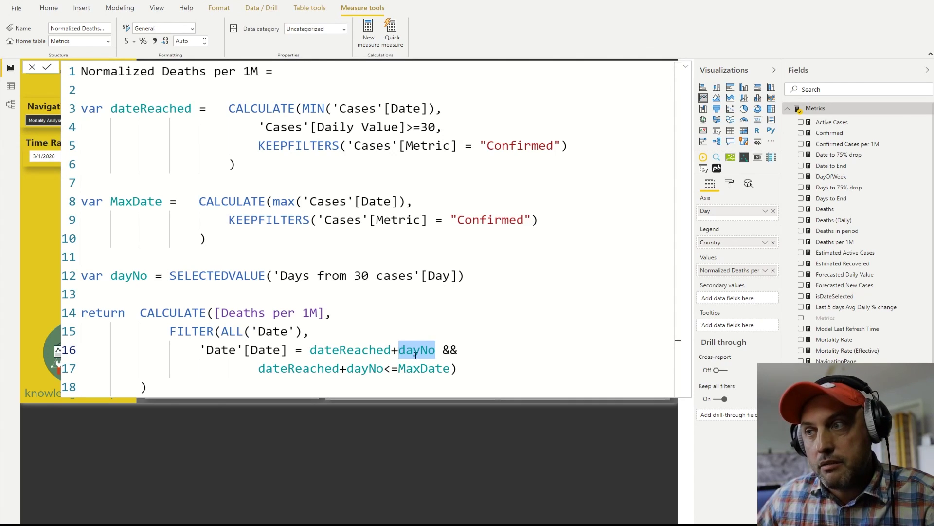
left_click_drag(287, 350, 203, 350)
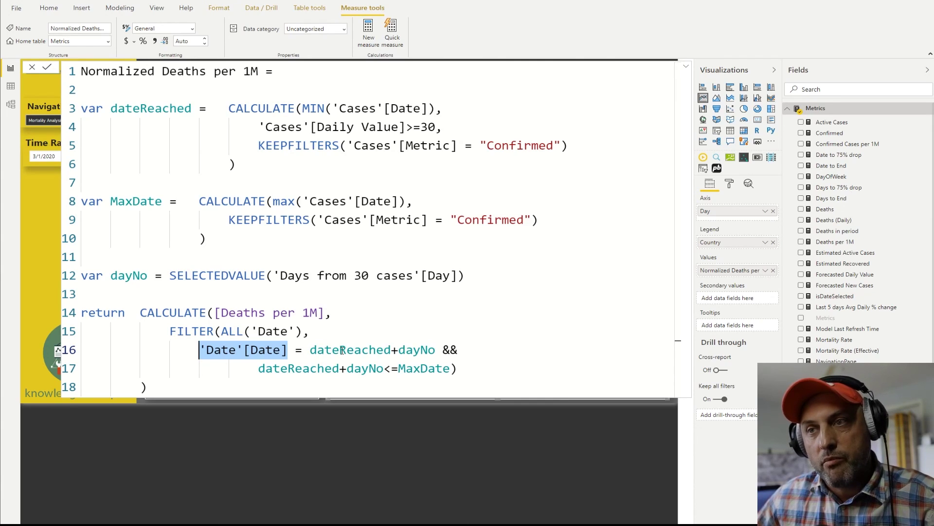
double_click(358, 350)
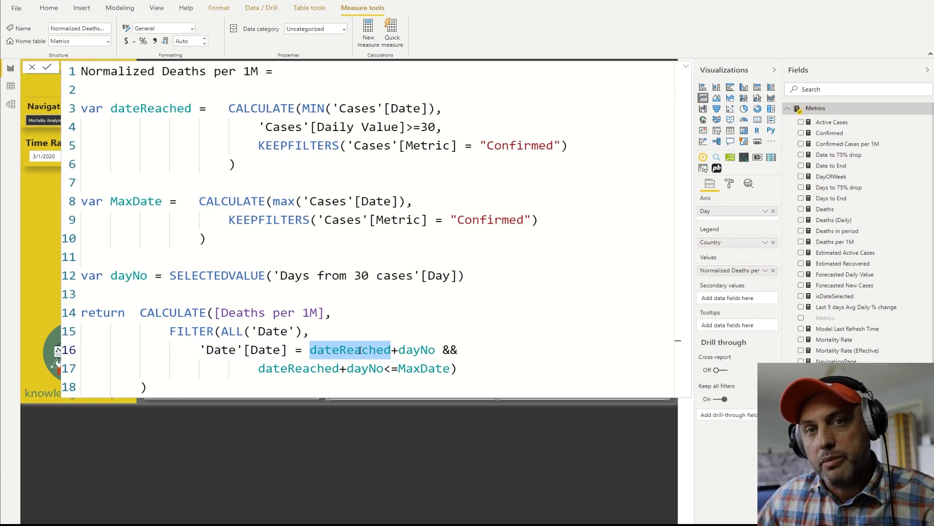
double_click(419, 350)
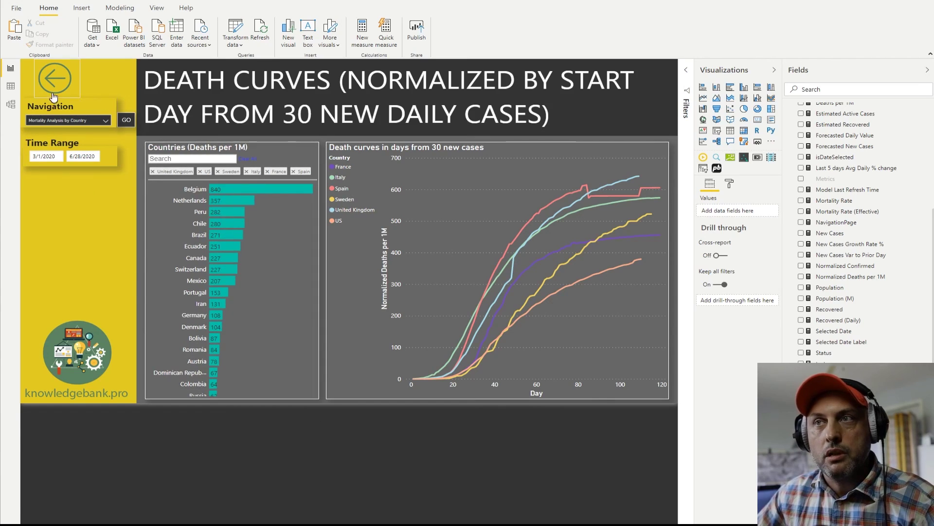
left_click(468, 499)
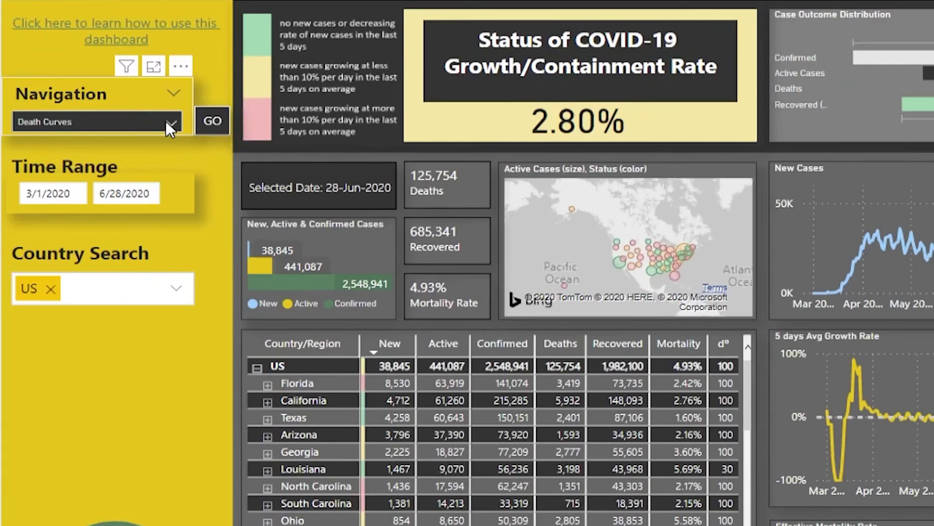
left_click(168, 122)
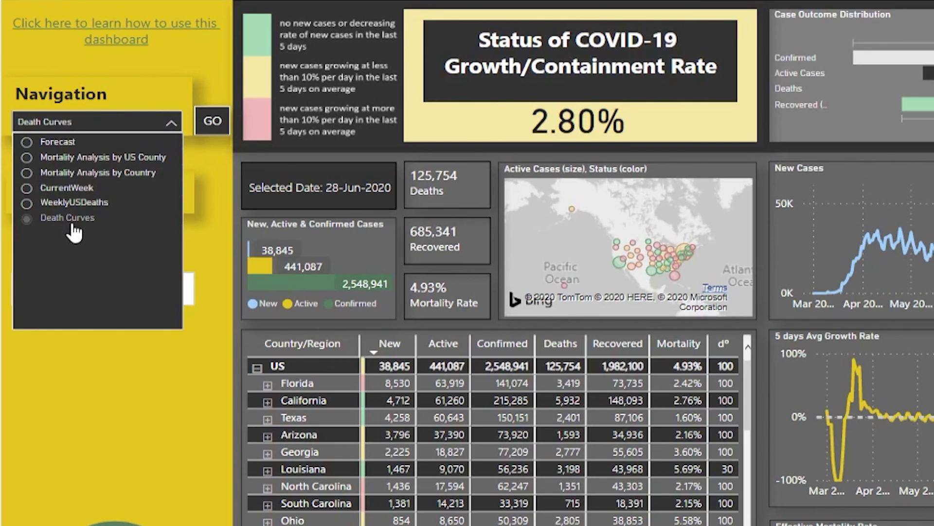
left_click(78, 218)
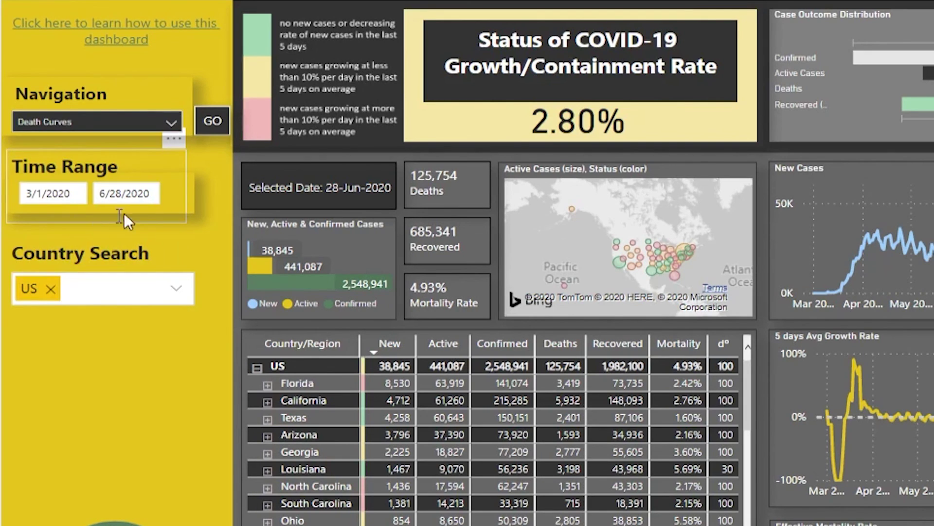
left_click(212, 125, "ctrl")
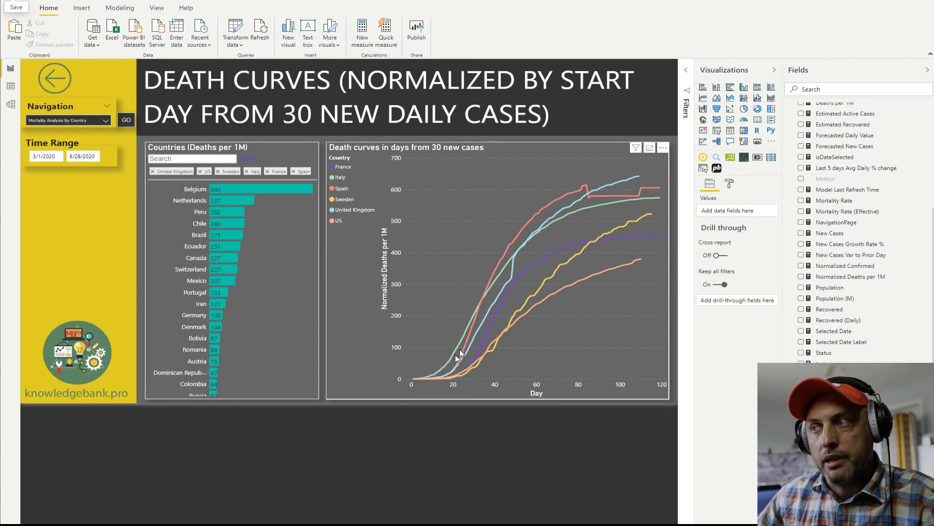
mouse_move(498, 358)
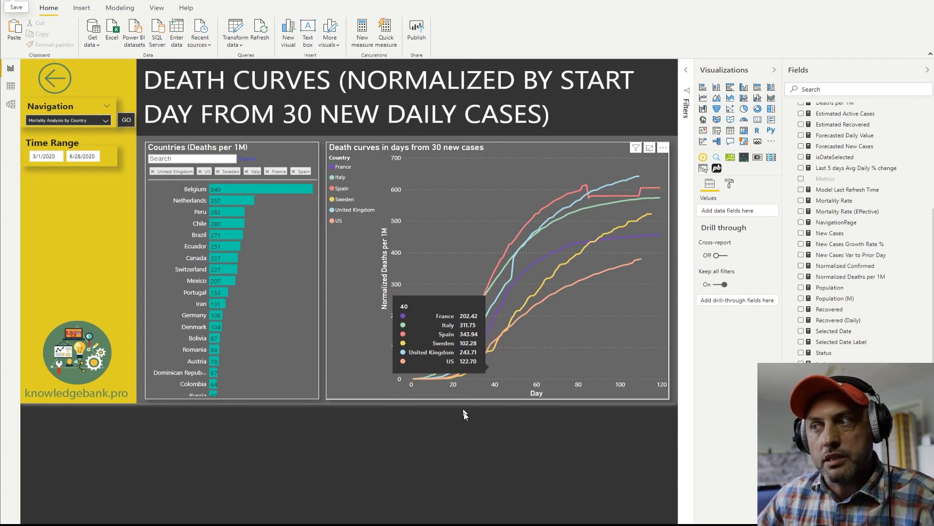